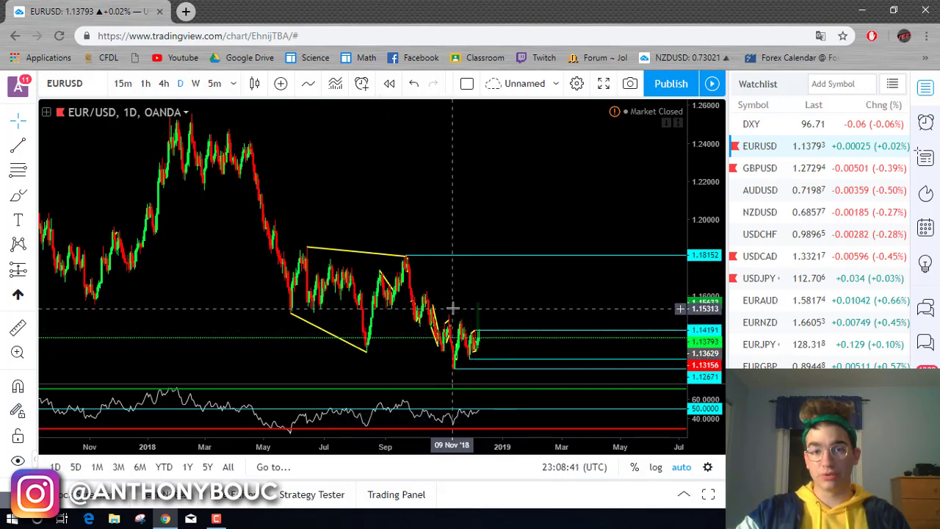
Step: Switch the EUR/USD chart to the 4-hour timeframe
click(169, 86)
scroll(353, 263, up, 2)
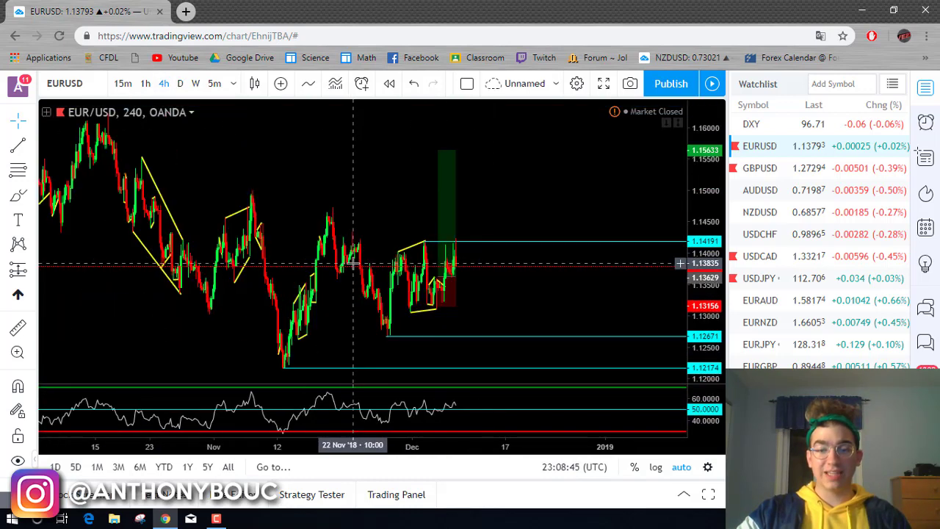
scroll(514, 294, up, 2)
drag(465, 300, 552, 317)
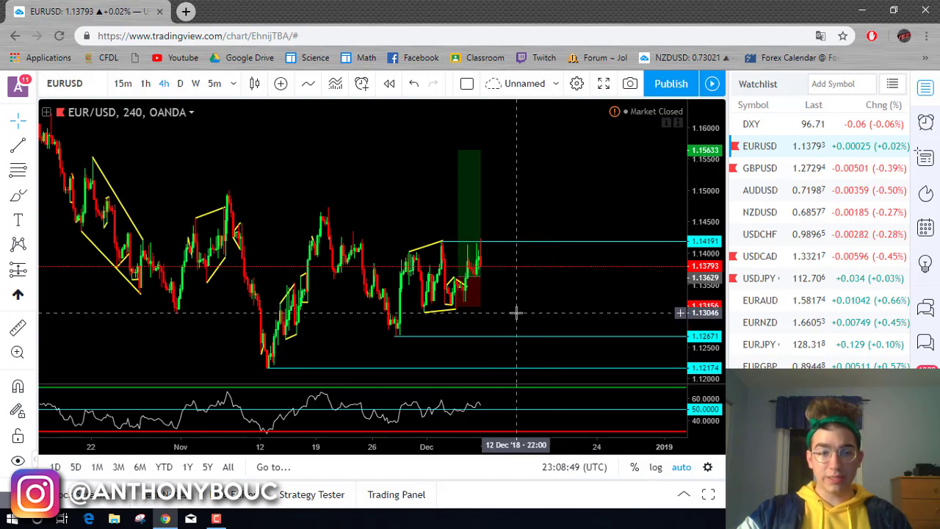
scroll(518, 294, up, 1)
drag(537, 168, 563, 196)
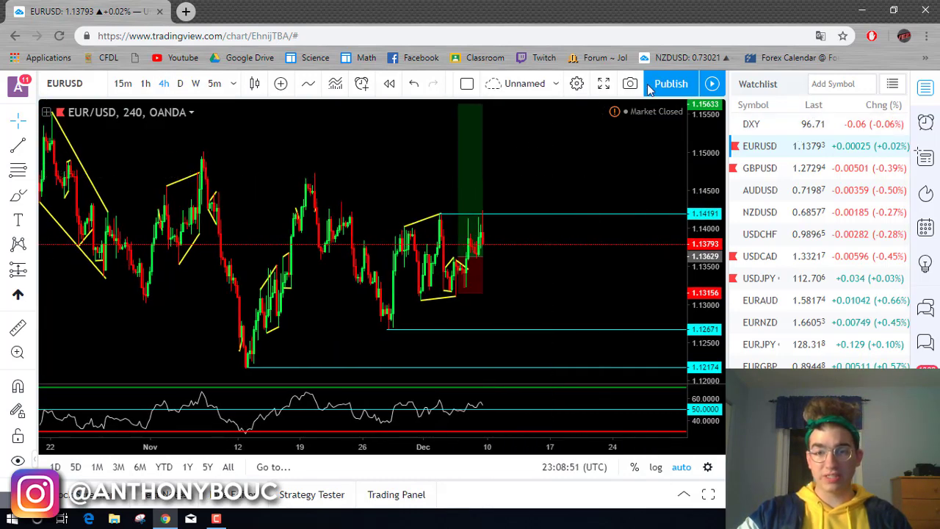
Step: Brush a purple swing path from the mid-November low through the early December rise and into projected future swings, and undo the strokes
drag(739, 161, 739, 83)
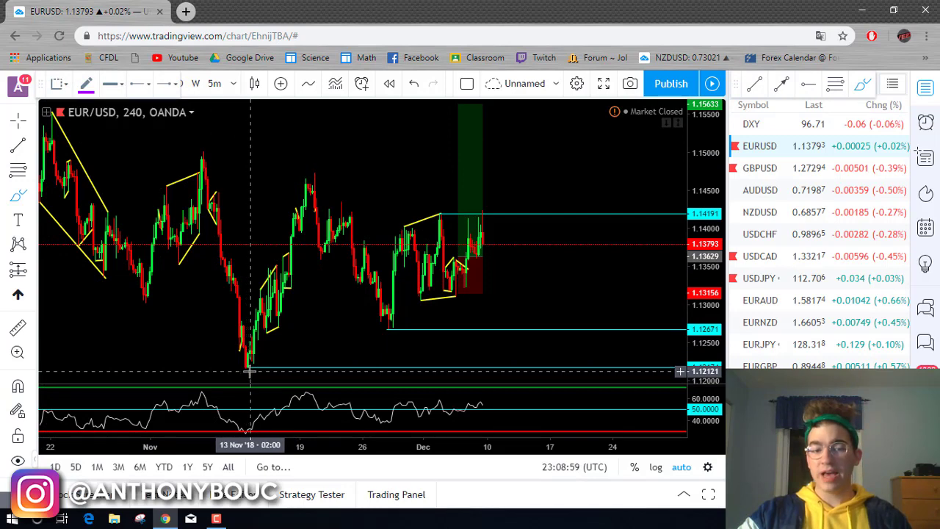
mouse_move(250, 361)
mouse_down()
mouse_move(312, 176)
mouse_move(392, 325)
mouse_up()
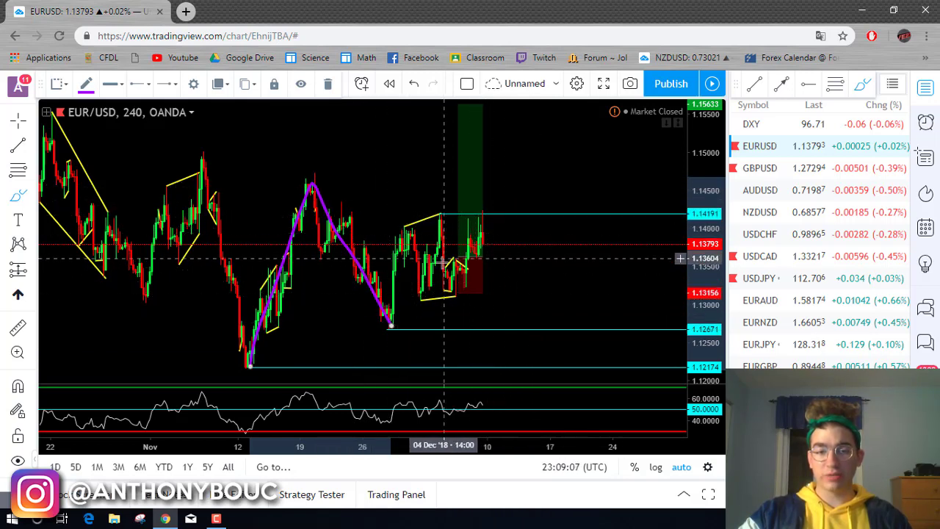
mouse_move(390, 325)
mouse_down()
mouse_move(481, 204)
mouse_move(556, 347)
mouse_move(612, 153)
mouse_move(657, 382)
mouse_up()
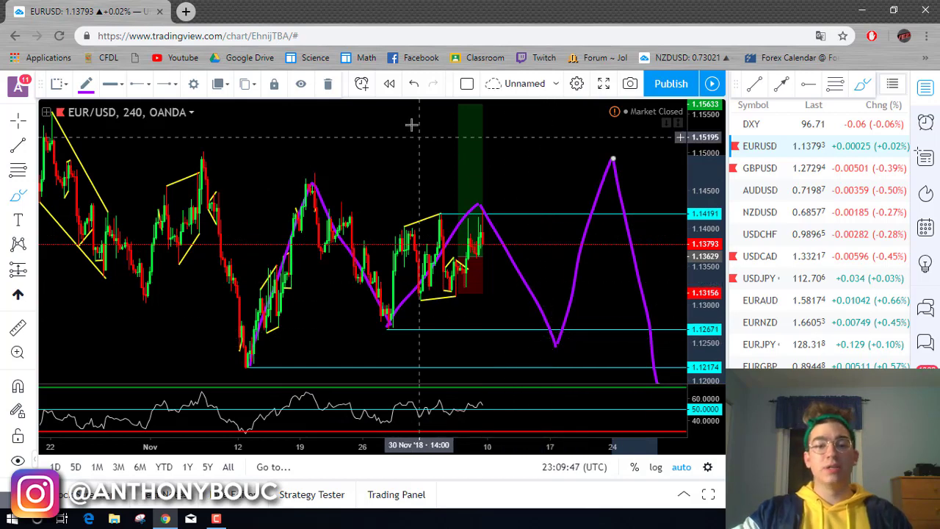
click(414, 84)
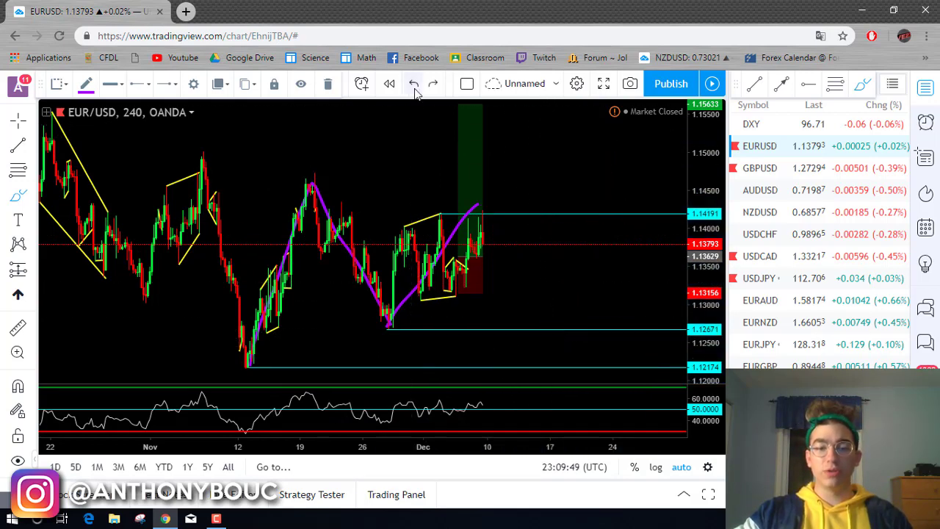
click(414, 84)
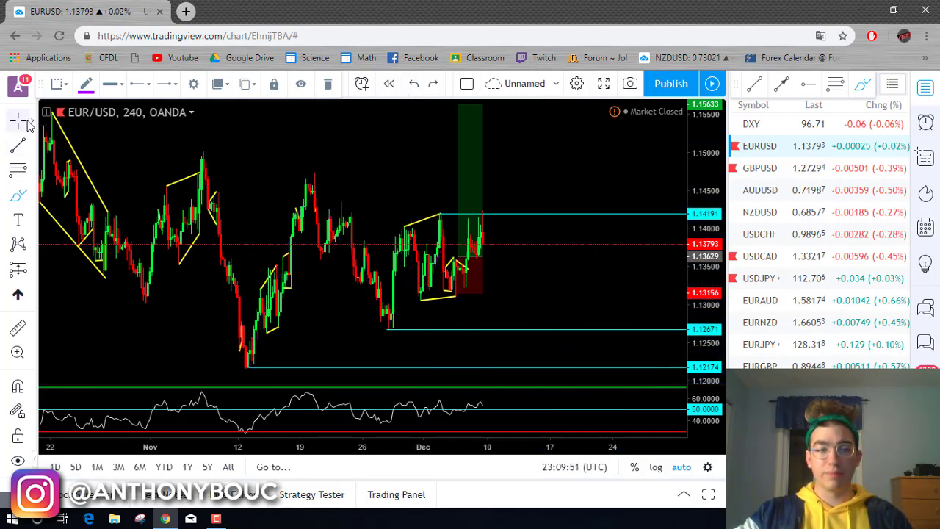
Step: Switch the EUR/USD chart to the 1-hour timeframe
scroll(556, 307, down, 6)
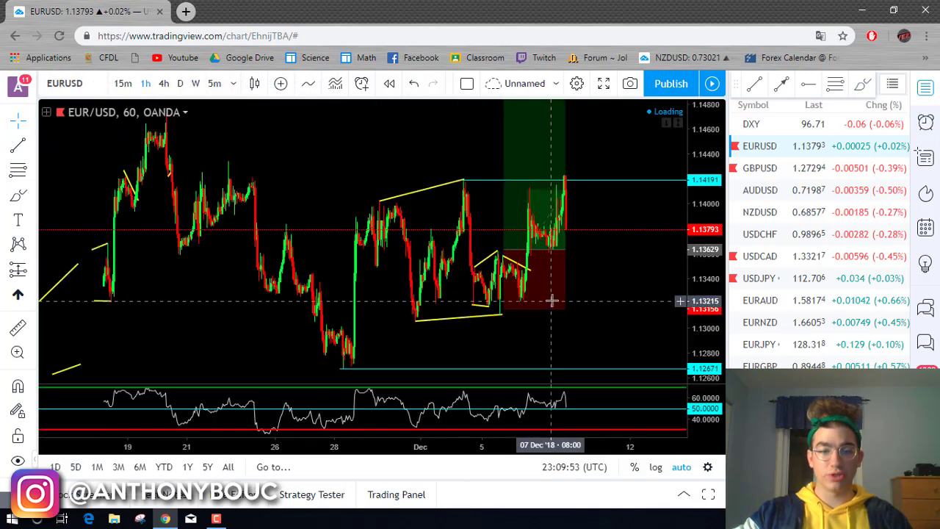
drag(594, 289, 574, 270)
Step: Brush purple strokes along the swings from the 1.12671 low through the large yellow pattern to above 1.14191, and undo them
click(863, 83)
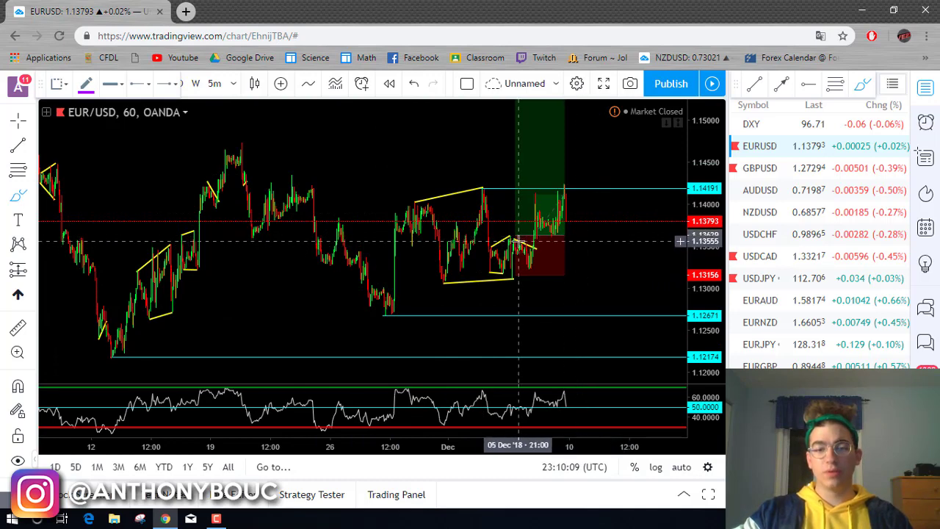
scroll(565, 246, down, 2)
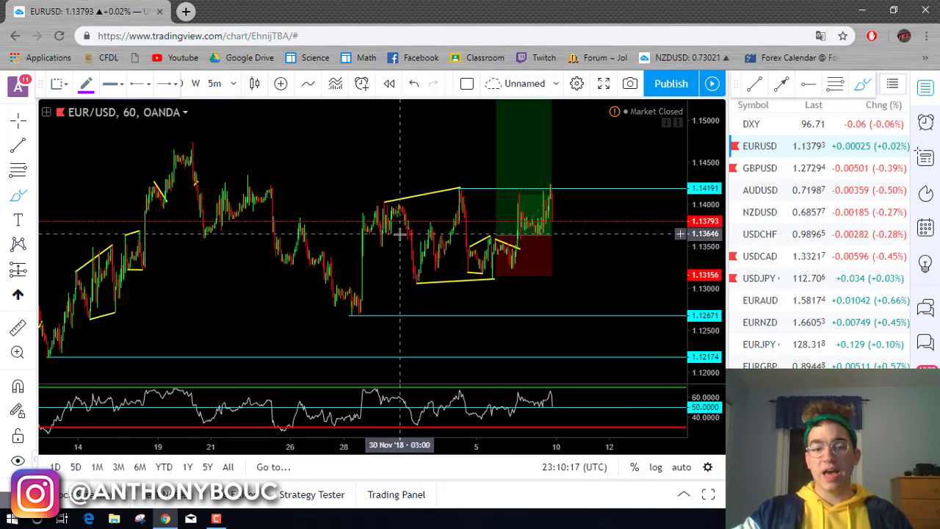
click(395, 200)
mouse_move(395, 199)
mouse_down()
mouse_move(417, 279)
mouse_move(461, 189)
mouse_move(494, 280)
mouse_up()
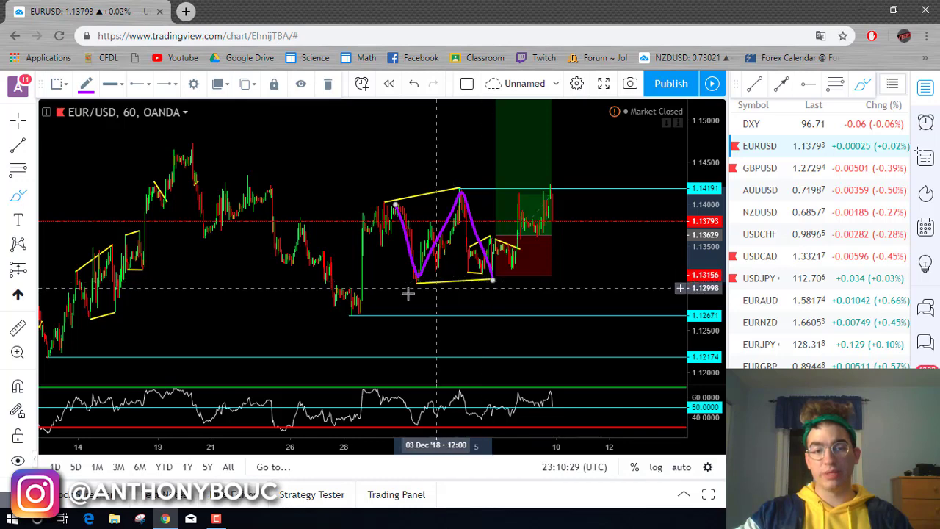
mouse_move(423, 291)
mouse_down()
mouse_move(353, 311)
mouse_move(388, 200)
mouse_move(423, 283)
mouse_up()
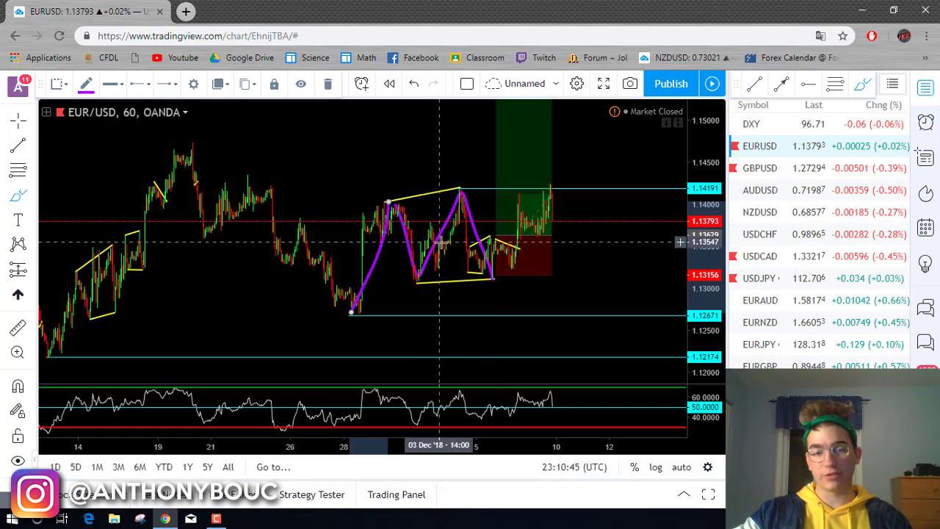
click(495, 277)
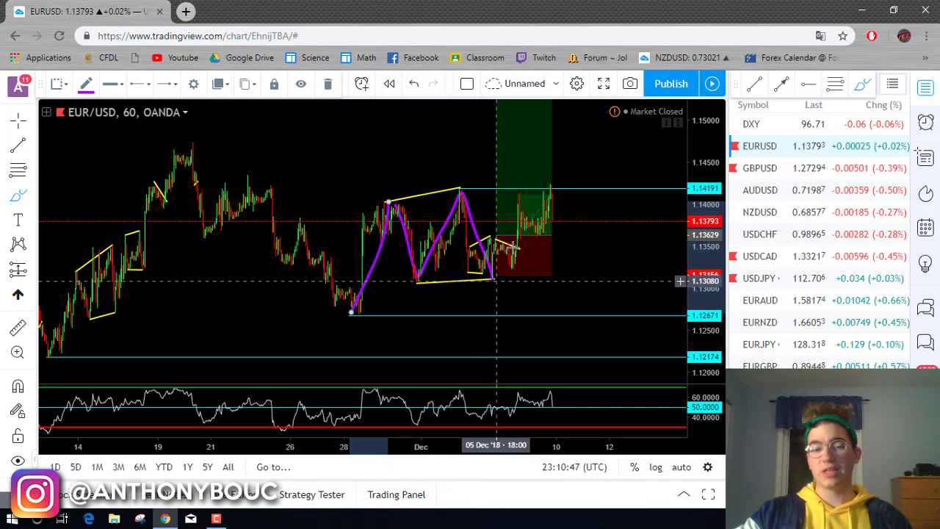
click(554, 169)
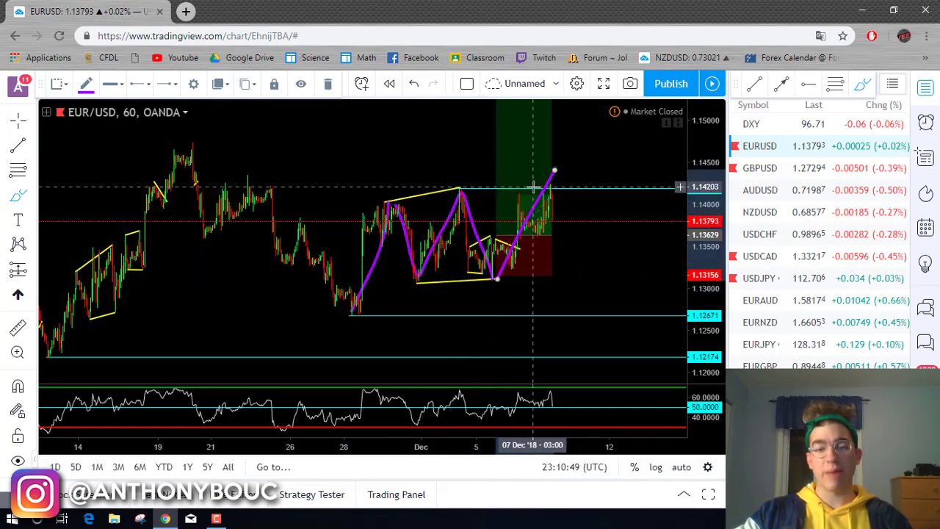
click(411, 86)
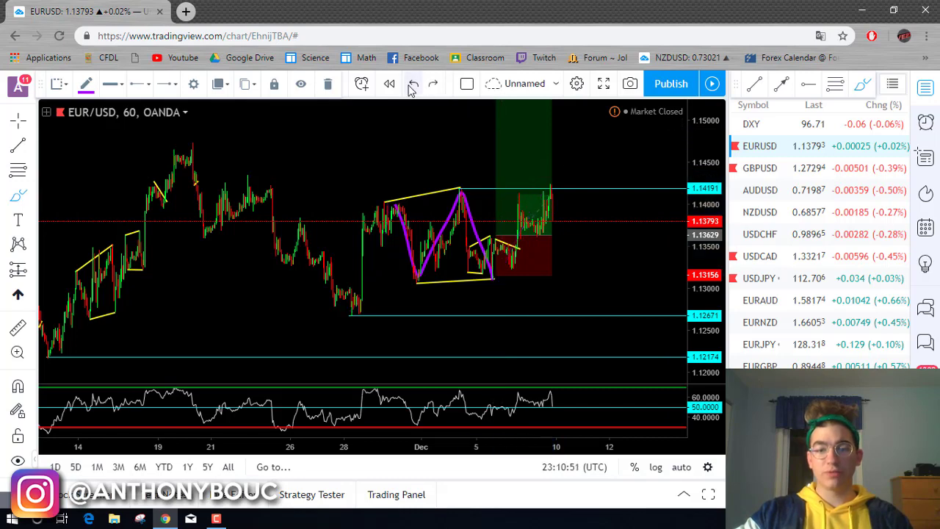
click(412, 87)
Step: Brush trial strokes from the small yellow pattern beside the long position's entry, undoing each one
drag(279, 154, 430, 166)
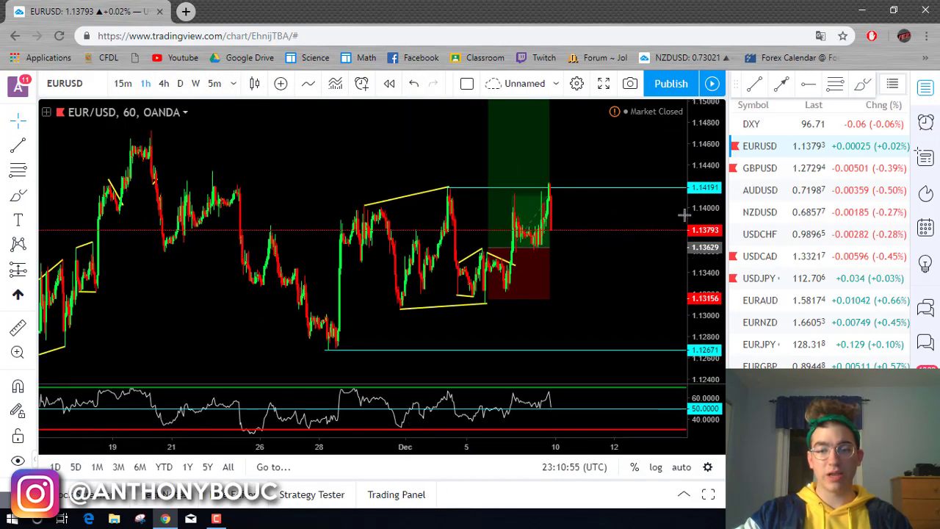
scroll(636, 254, up, 2)
click(863, 89)
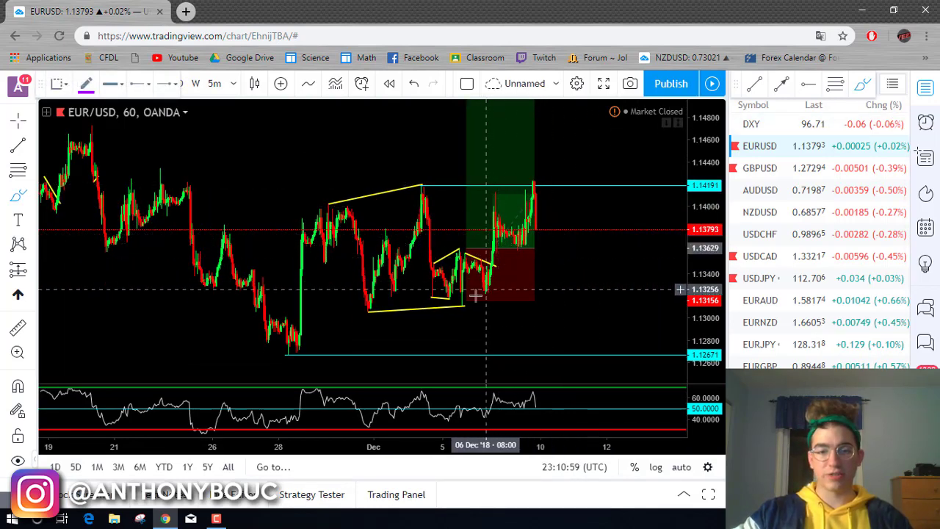
click(463, 251)
mouse_move(463, 250)
mouse_down()
mouse_move(463, 272)
mouse_move(471, 259)
mouse_move(491, 300)
mouse_up()
key(ctrl+z)
mouse_move(465, 254)
mouse_down()
mouse_move(463, 305)
mouse_move(494, 249)
mouse_move(563, 247)
mouse_up()
key(ctrl+z)
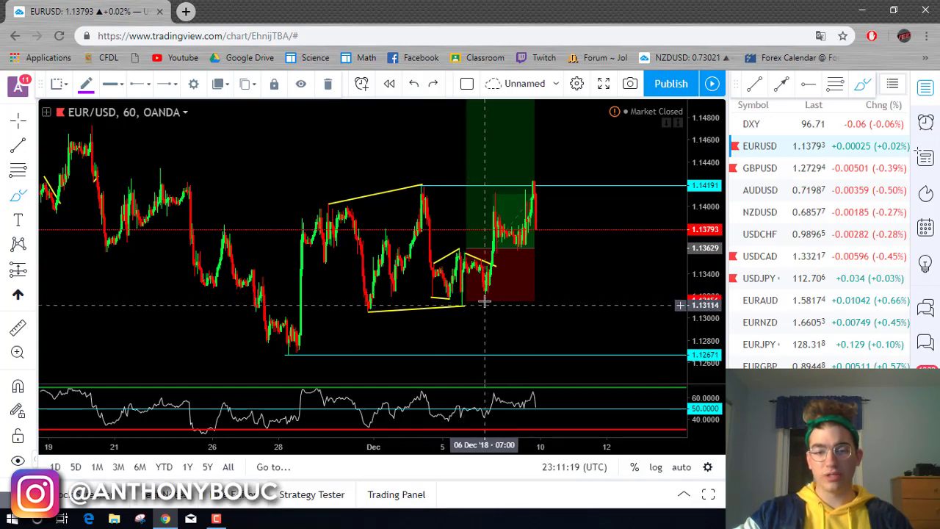
Step: Mark levels around and below the long position's stop with short horizontal purple brush strokes, and undo all of them
mouse_move(506, 300)
mouse_down()
mouse_move(478, 324)
mouse_move(519, 321)
mouse_up()
drag(483, 361, 539, 362)
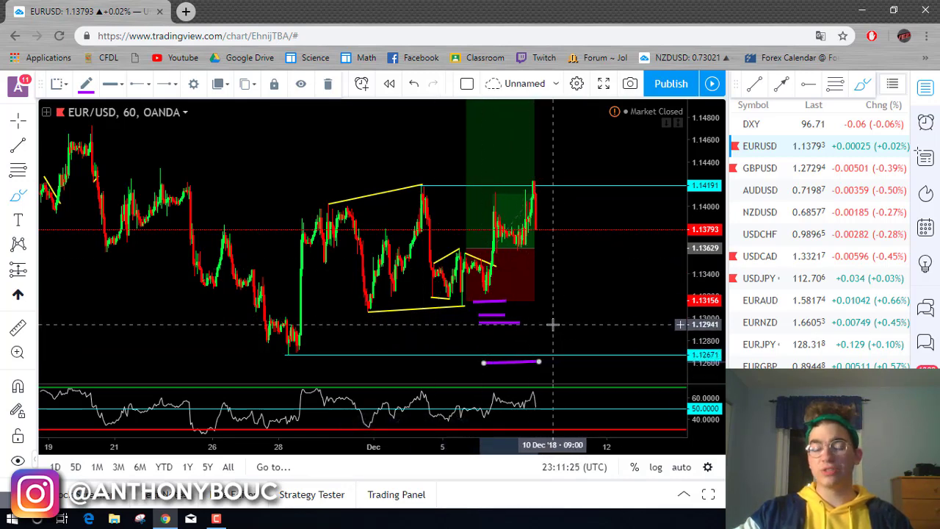
drag(481, 285, 526, 285)
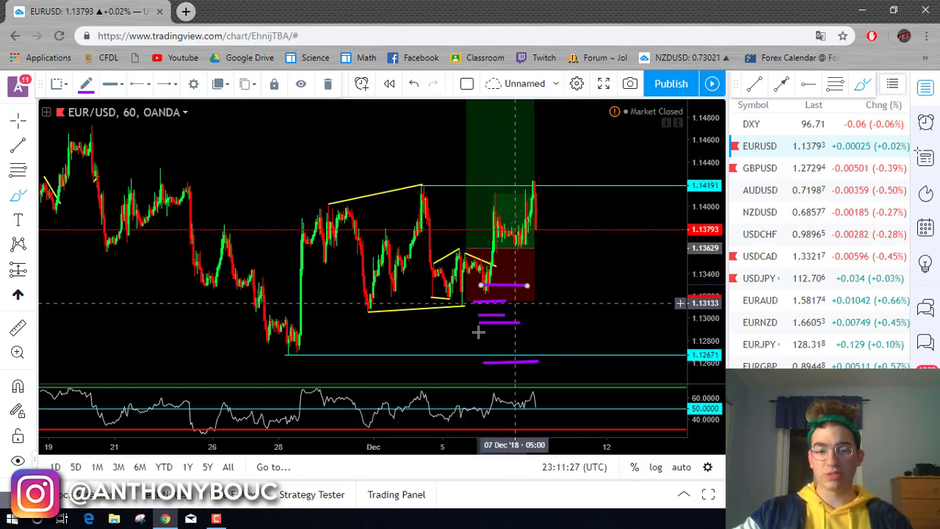
click(414, 84)
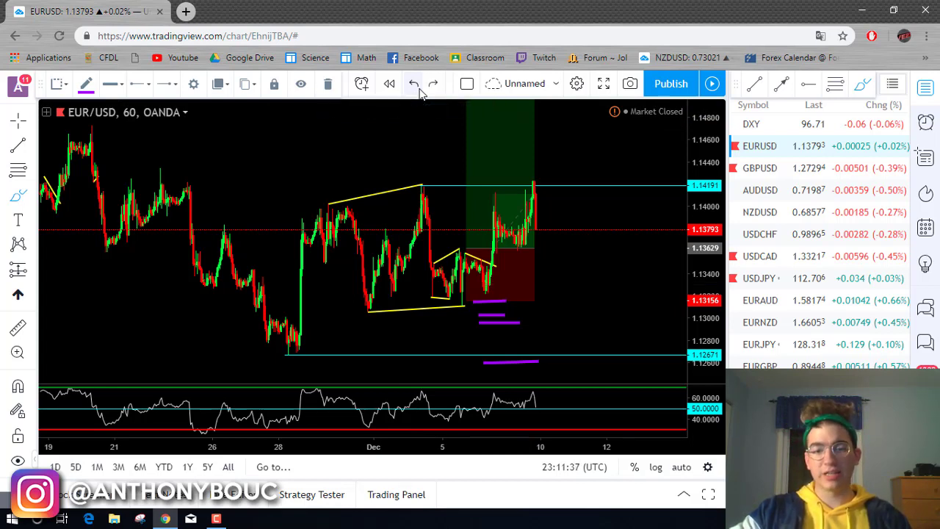
click(416, 85)
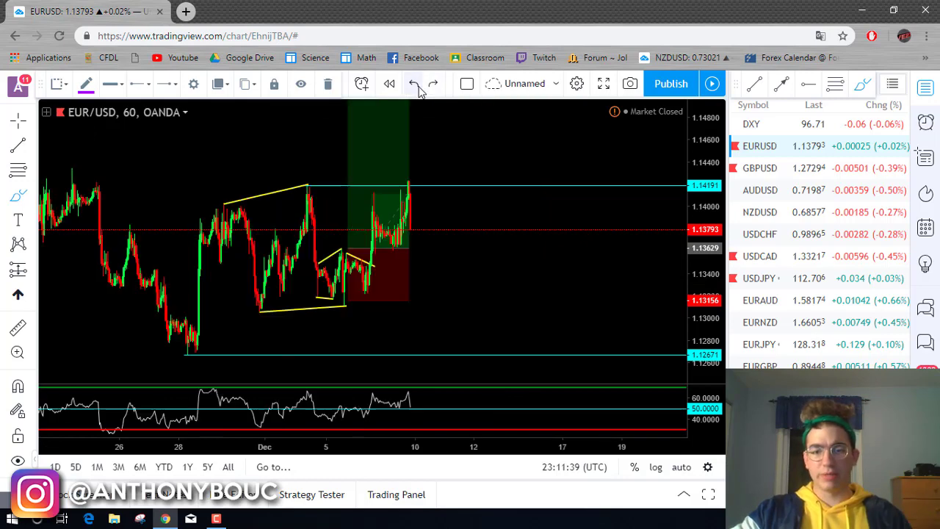
Step: Examine the 1-hour price action around the long position and the 1.14191 and 1.12671 levels
drag(199, 140, 375, 162)
scroll(410, 167, down, 5)
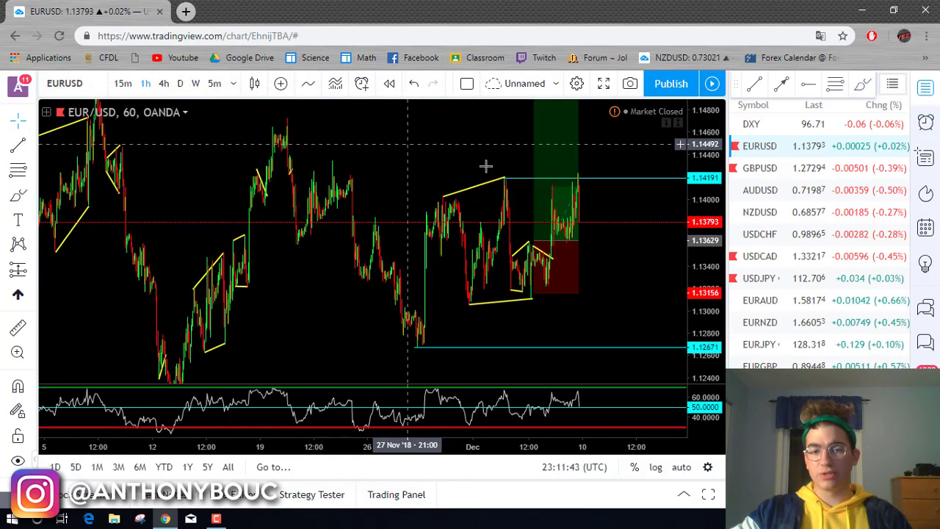
drag(704, 278, 556, 289)
mouse_move(518, 261)
drag(577, 161, 565, 180)
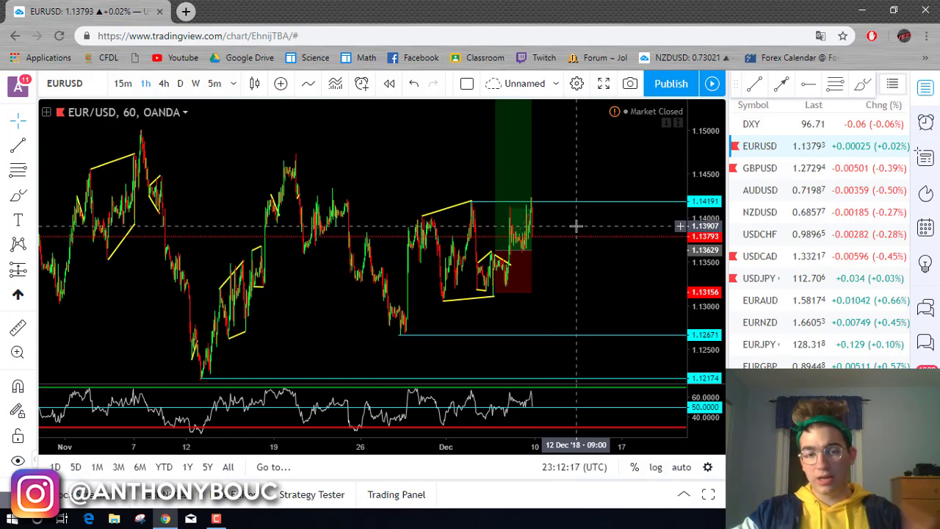
scroll(571, 233, up, 3)
scroll(590, 233, up, 3)
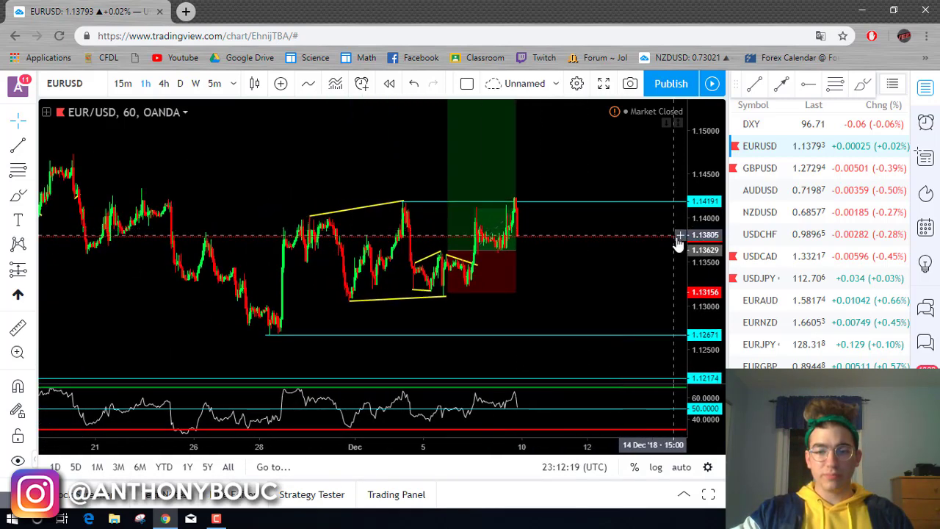
drag(499, 275, 539, 276)
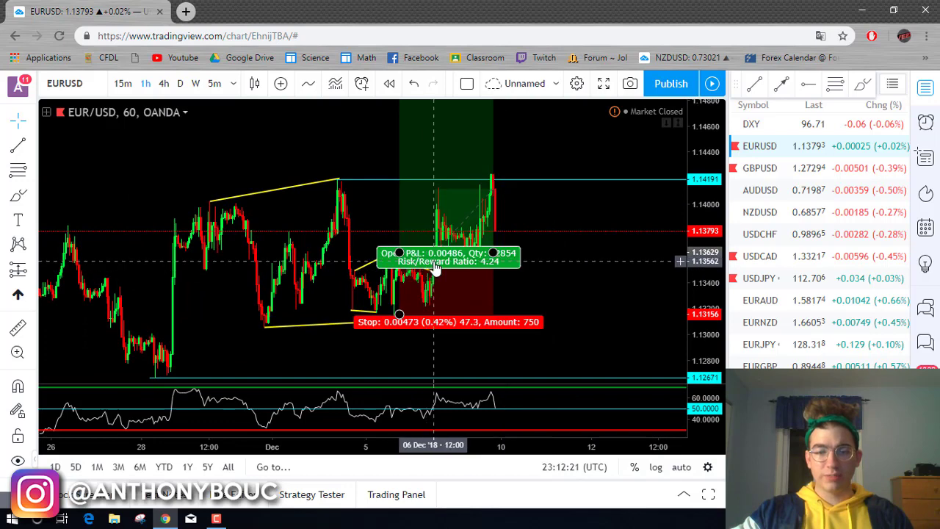
Step: Brush the pullback from the 6 December high and a short horizontal stroke near the 1.14191 level, undoing each
click(871, 89)
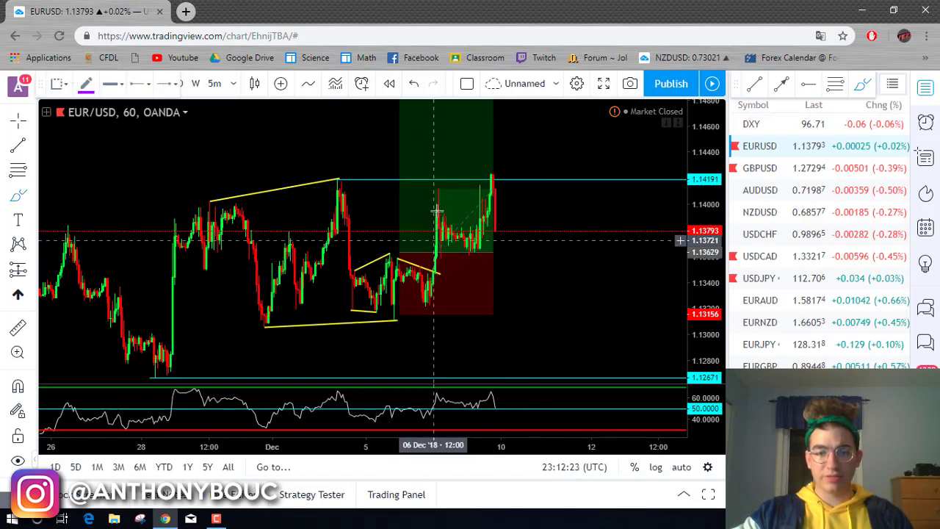
click(437, 180)
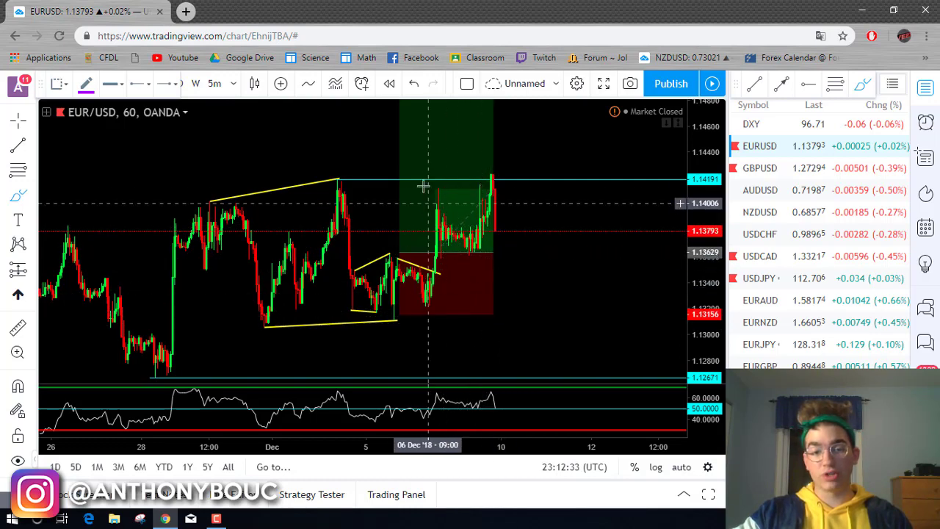
drag(438, 192, 481, 243)
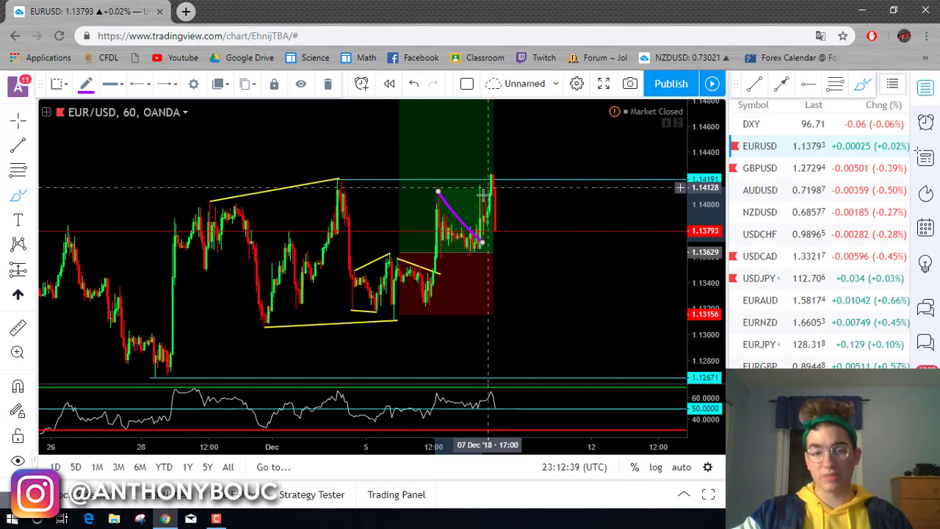
click(414, 84)
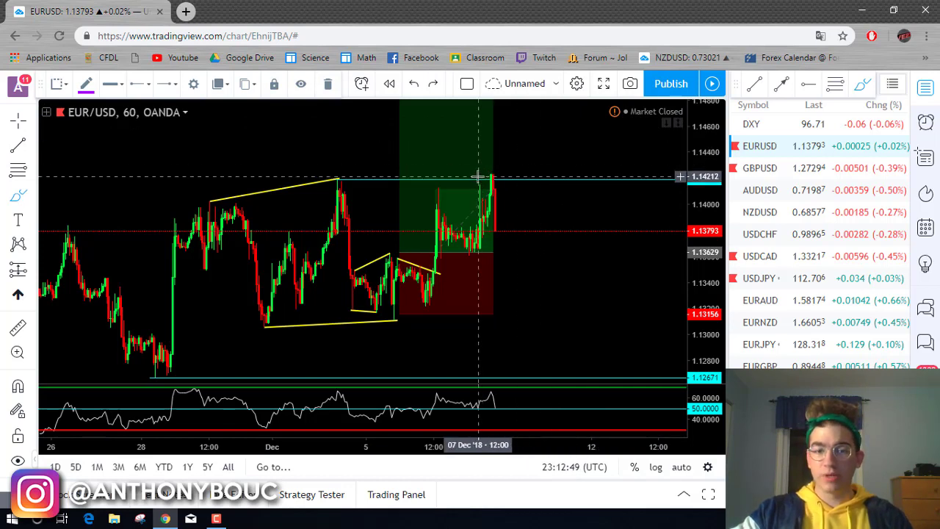
drag(542, 176, 485, 177)
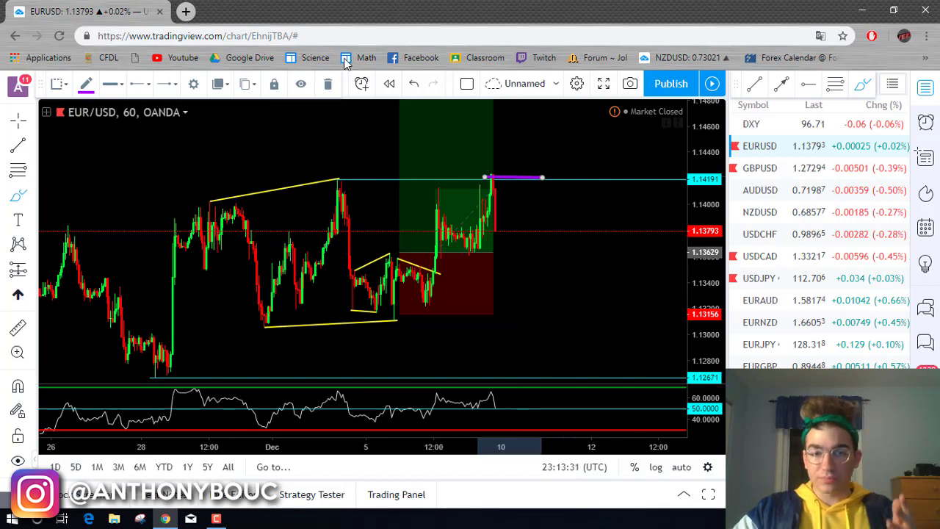
click(414, 85)
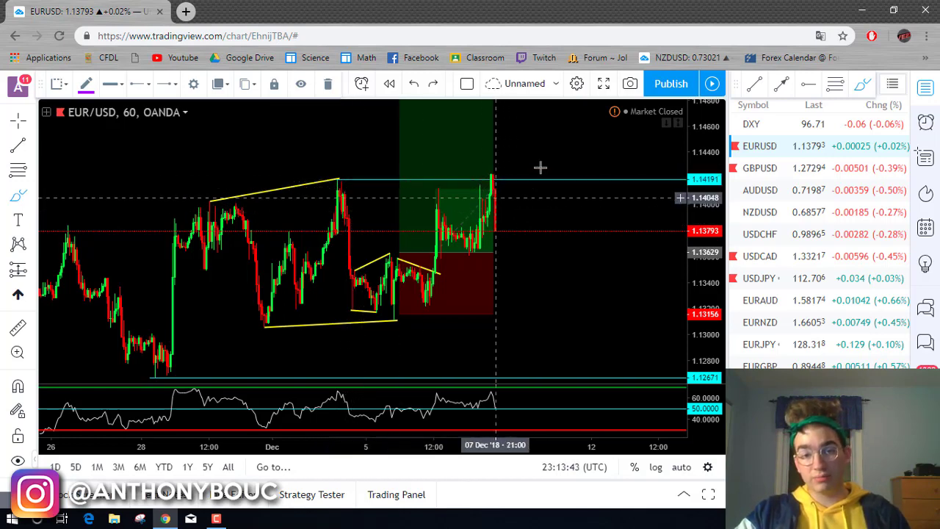
Step: Brush a purple downward projection from the latest high near 1.14191 to the 1.12671 level
scroll(600, 234, down, 2)
scroll(600, 234, down, 3)
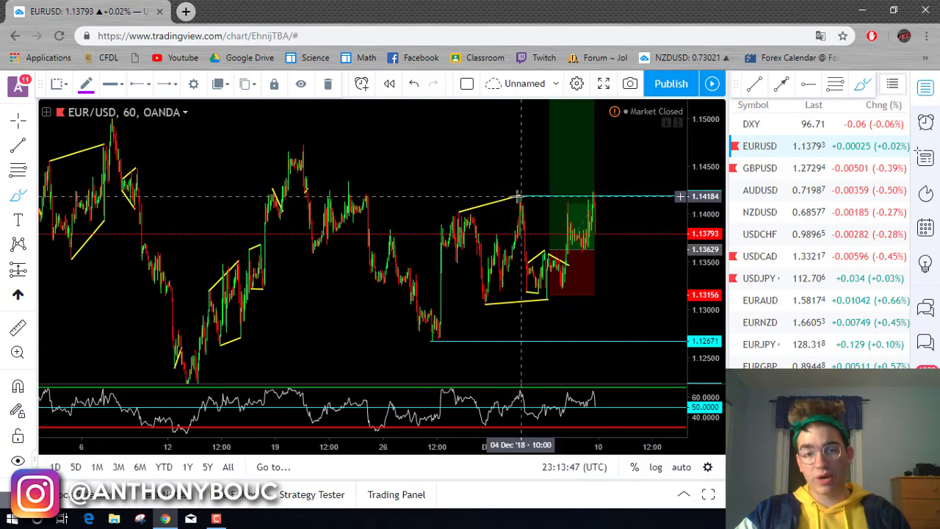
click(595, 190)
click(638, 341)
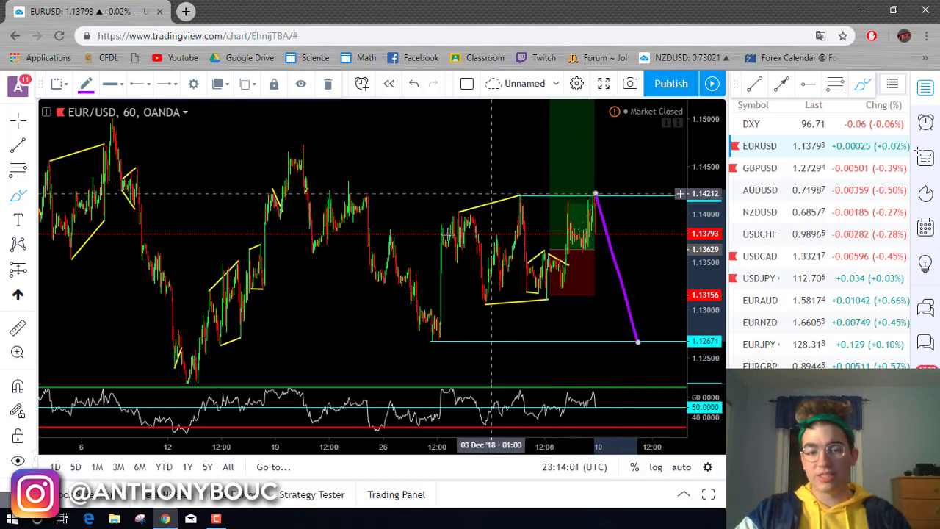
Step: Circle the price action from the 1.12671 low to the 1.14191 high in purple, and brush strokes linking the surrounding swing highs and lows
mouse_move(426, 339)
mouse_down()
mouse_move(603, 190)
mouse_move(466, 308)
mouse_up()
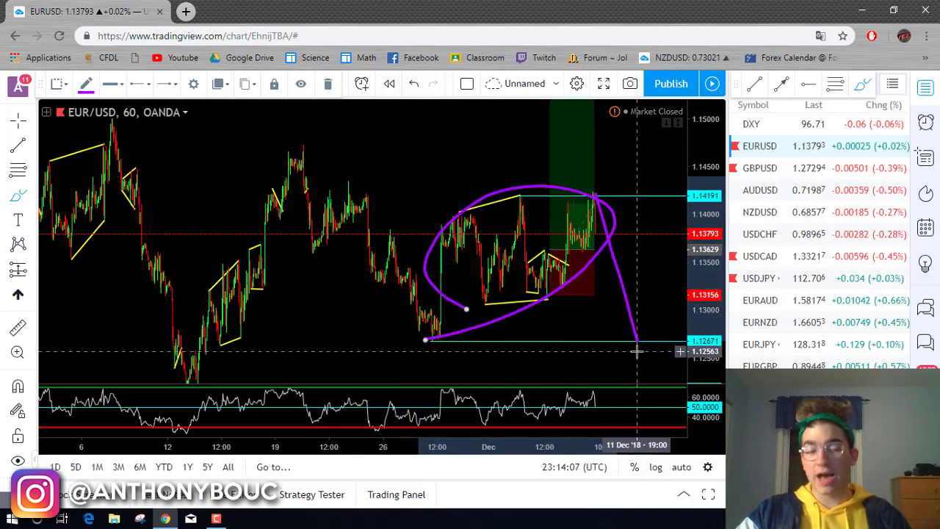
drag(609, 195, 281, 141)
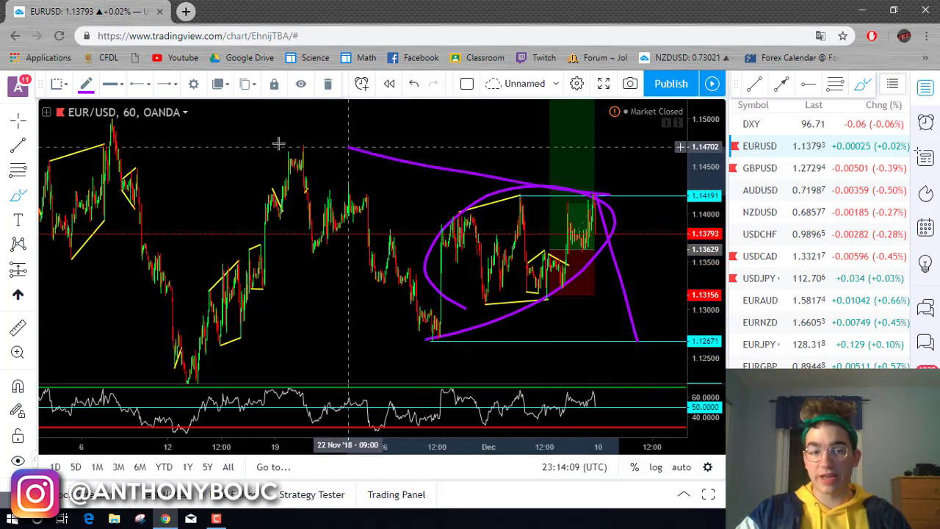
drag(426, 338, 645, 354)
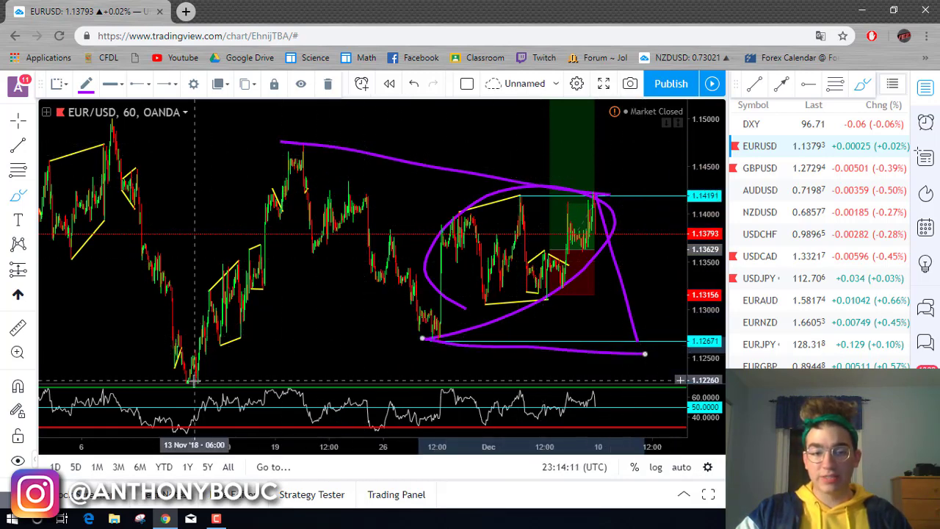
drag(199, 379, 433, 371)
mouse_move(274, 157)
mouse_down()
mouse_move(441, 121)
mouse_move(589, 110)
mouse_up()
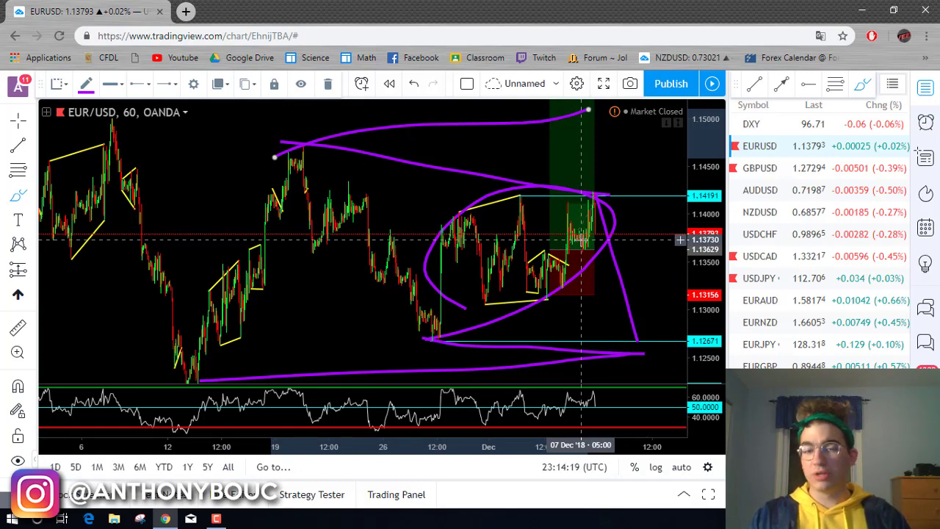
Step: Undo the purple circle, swing strokes and downward projection, and switch from the brush back to the crosshair cursor
click(414, 86)
click(413, 86)
click(414, 86)
click(413, 86)
click(414, 86)
click(413, 86)
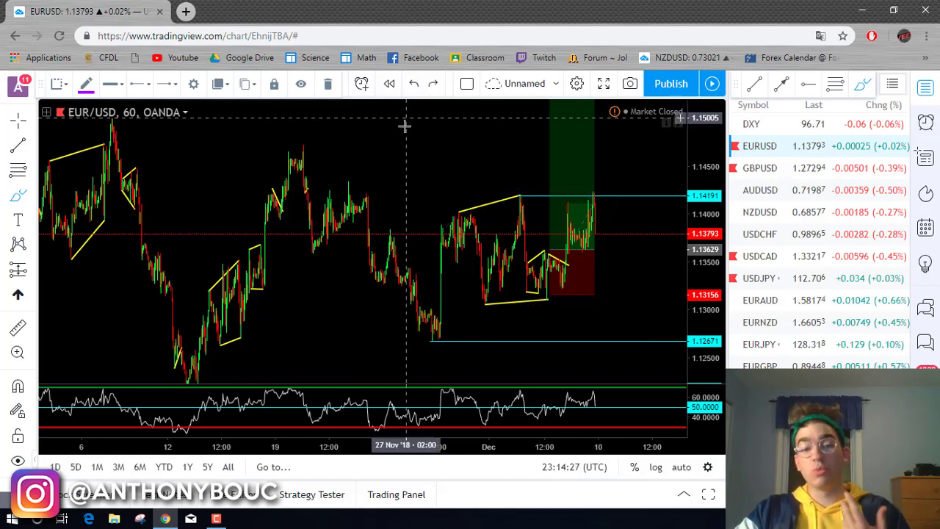
click(16, 121)
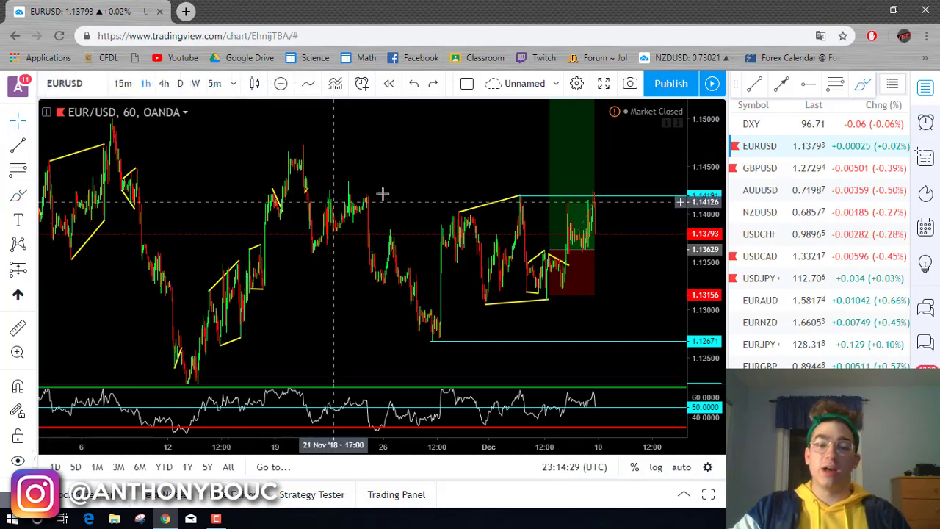
drag(382, 185, 363, 160)
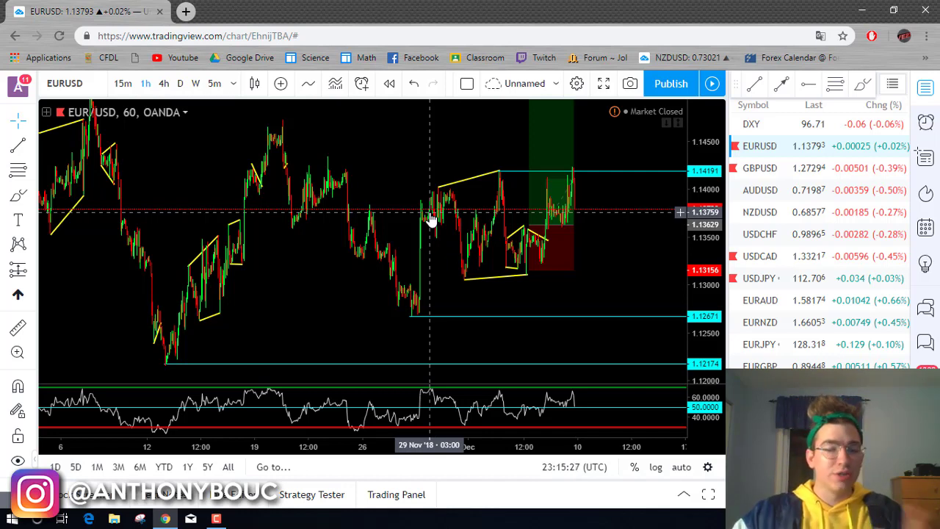
Step: Brush a short purple stroke just above the 1.14191 level at the latest high, and undo it
click(861, 82)
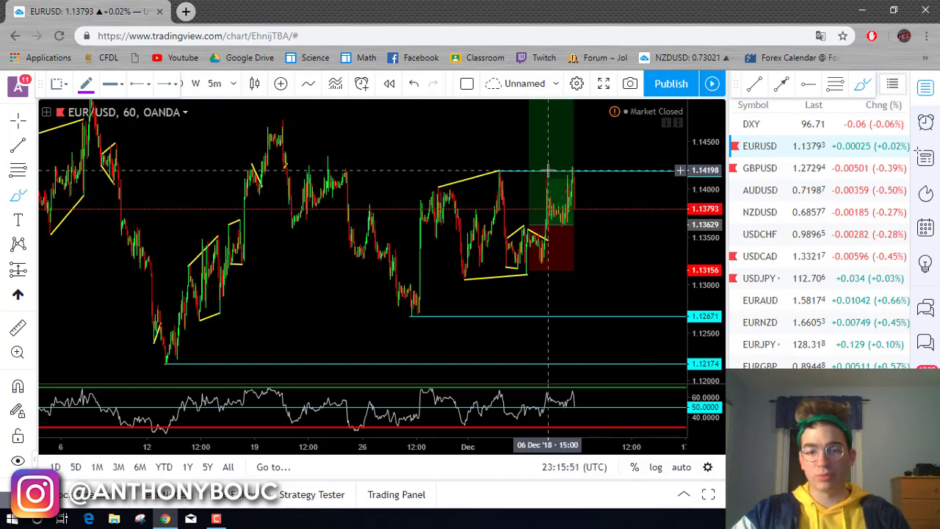
drag(554, 169, 611, 163)
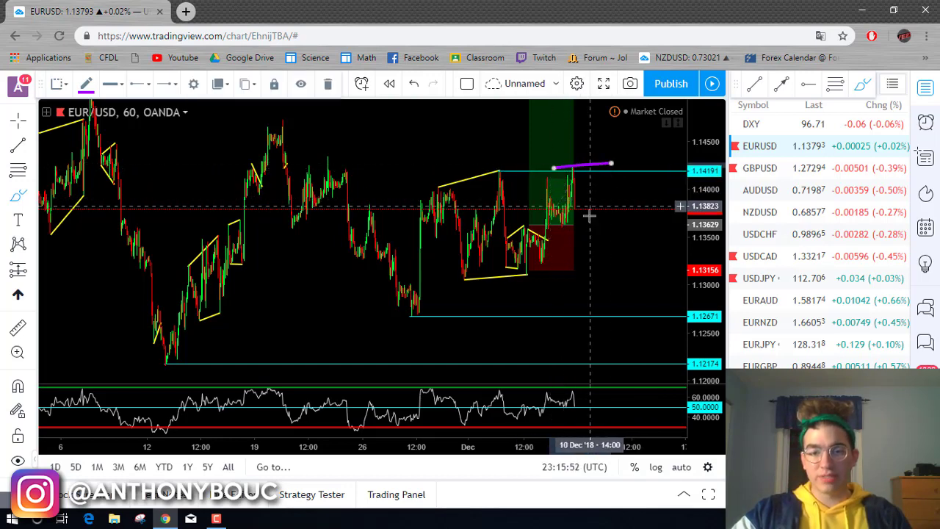
click(413, 85)
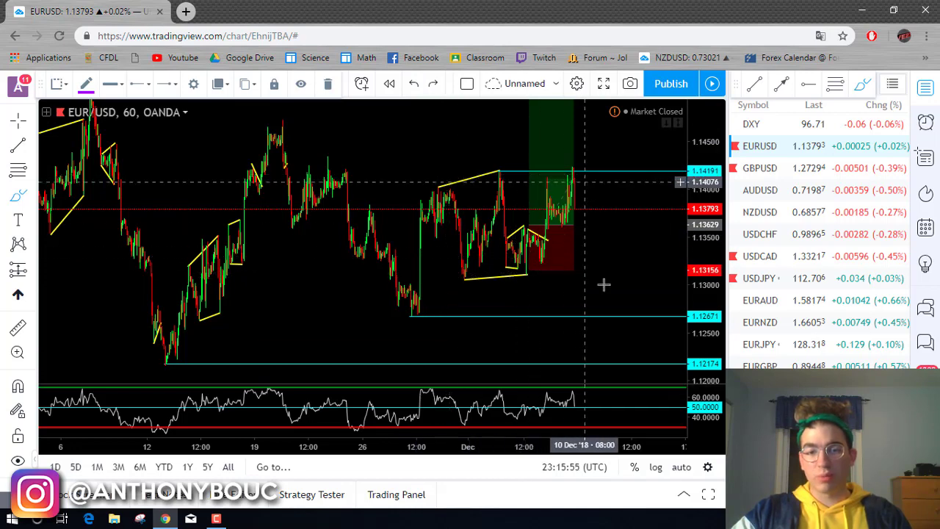